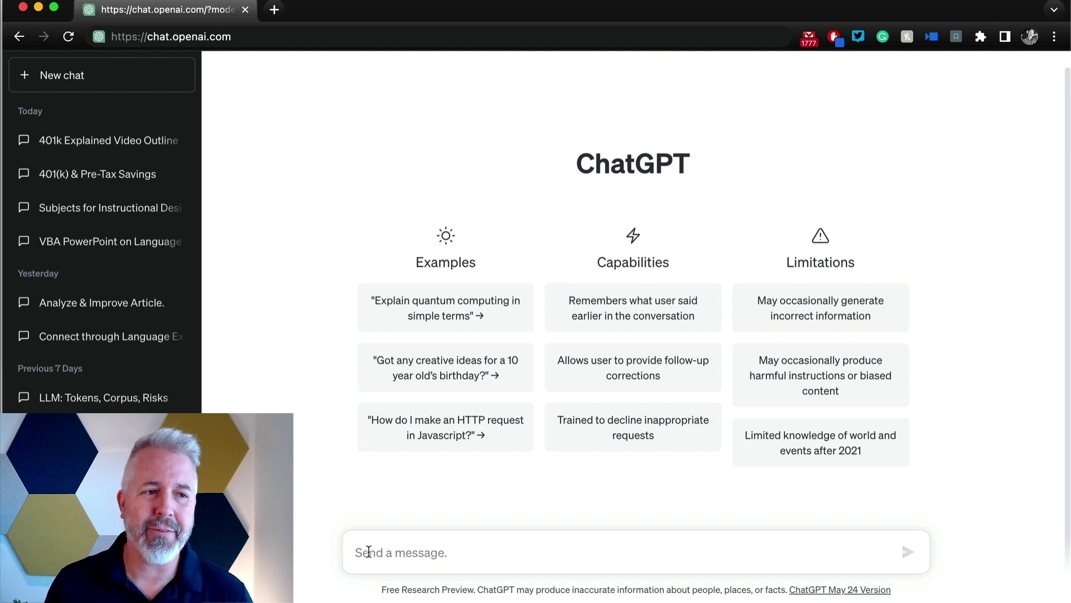
Request an outline for a 2-minute video "401k Explained" for new employees, in simple, casual but professional language, covering pre-tax savings
key("super+Tab")
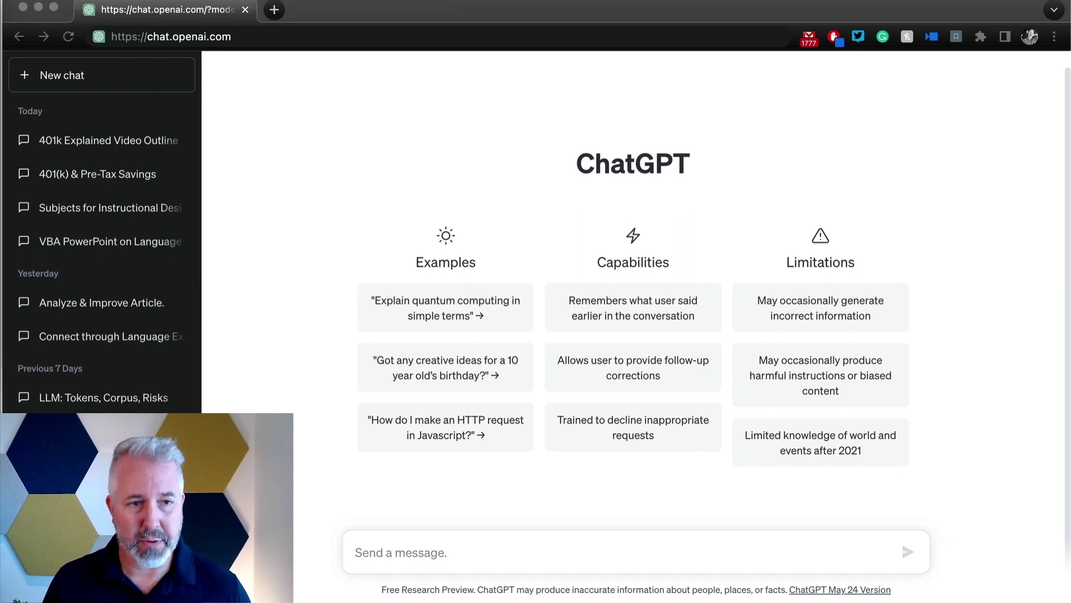
left_click(397, 544)
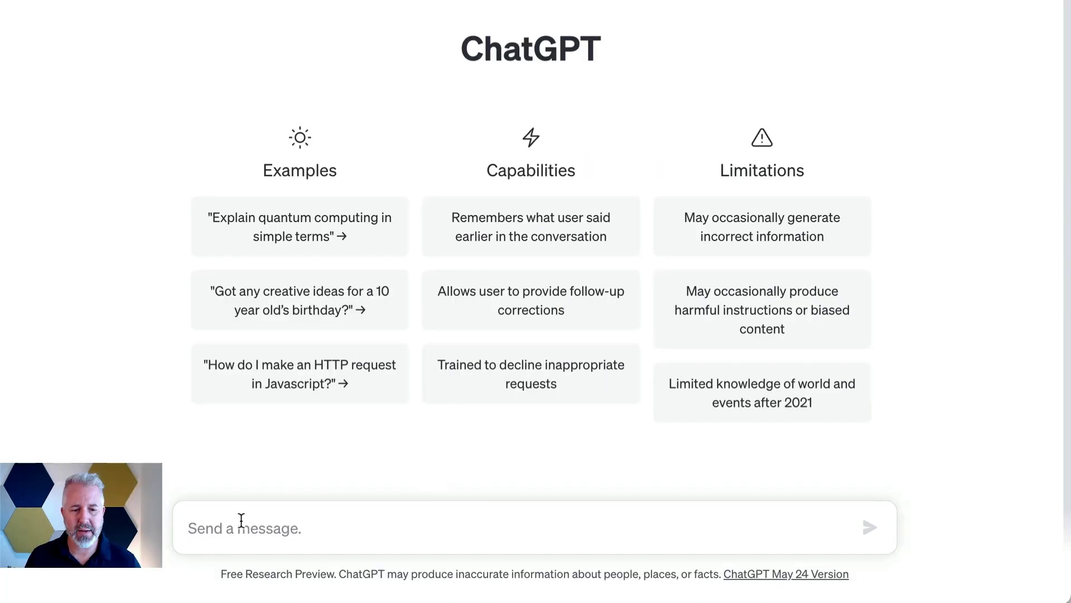
type("I am creating a short video for my company called \"401k Explained\". It is for new employees and should explain the idea of a 401k policy in simple language, including pre-tax savings. The video should be about 2 minutes long and in casual but professional language. Create an outline for this video.")
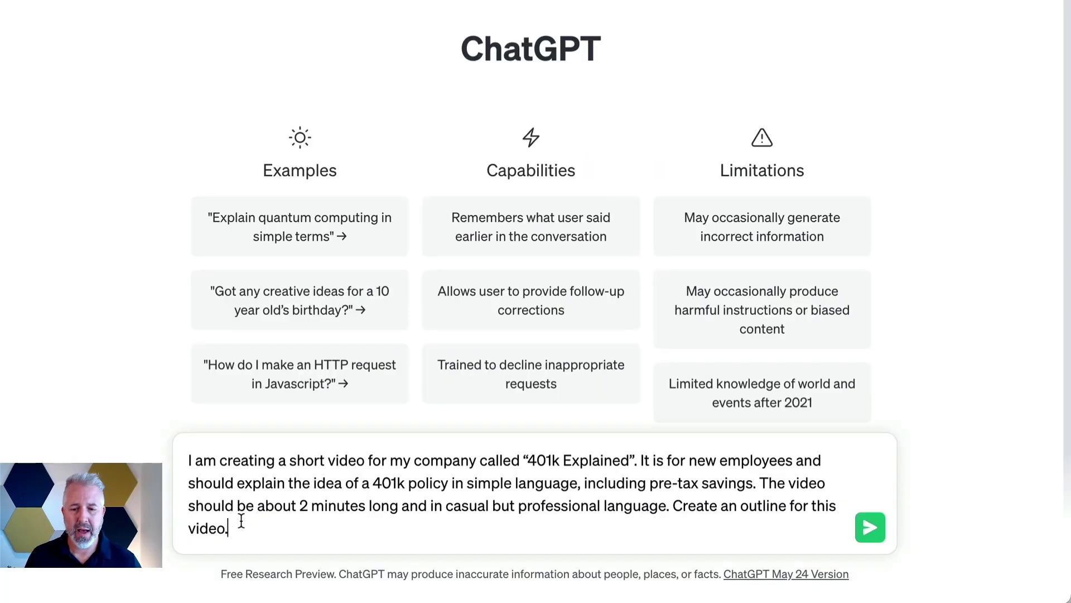
left_click(871, 527)
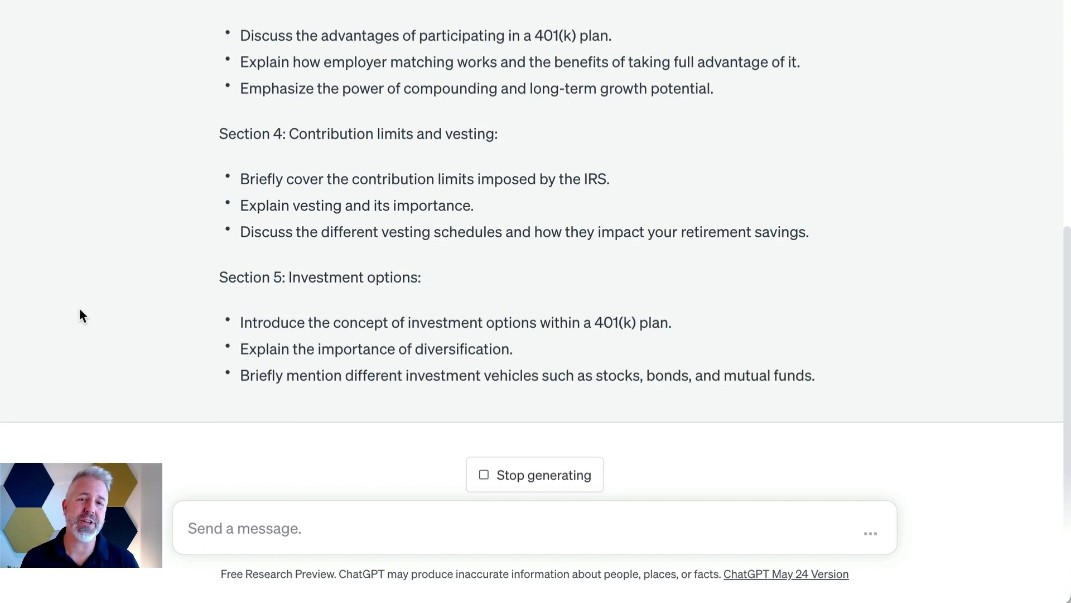
Ask for a 300-word video script based on the outline, written in a casual but professional style
left_click(239, 527)
type("Very good. Now, write a video script for the outline that has 300 words and in a casual but professional style.")
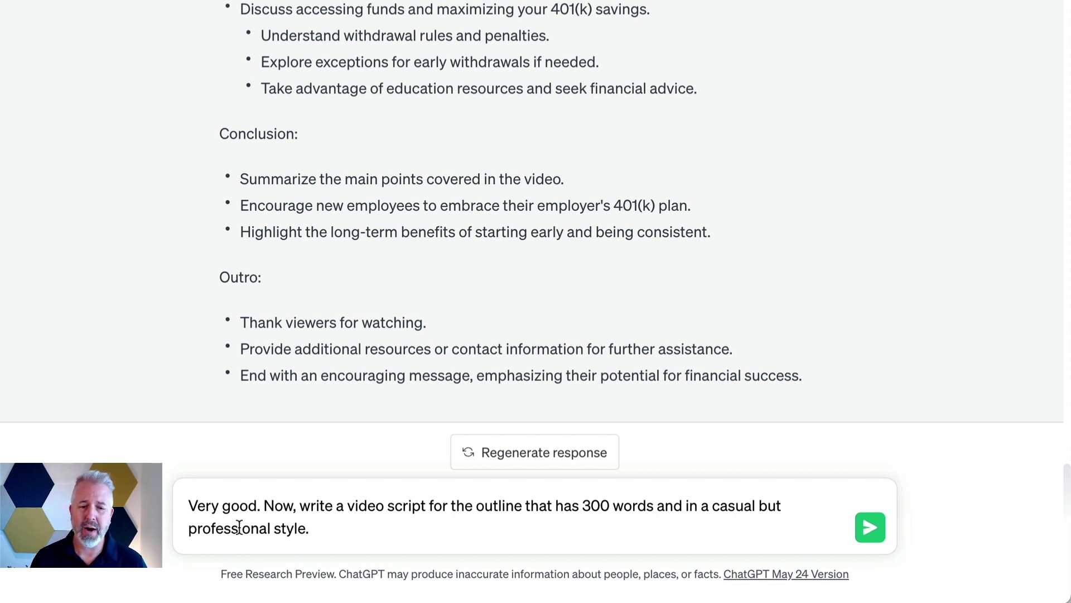
key("Return")
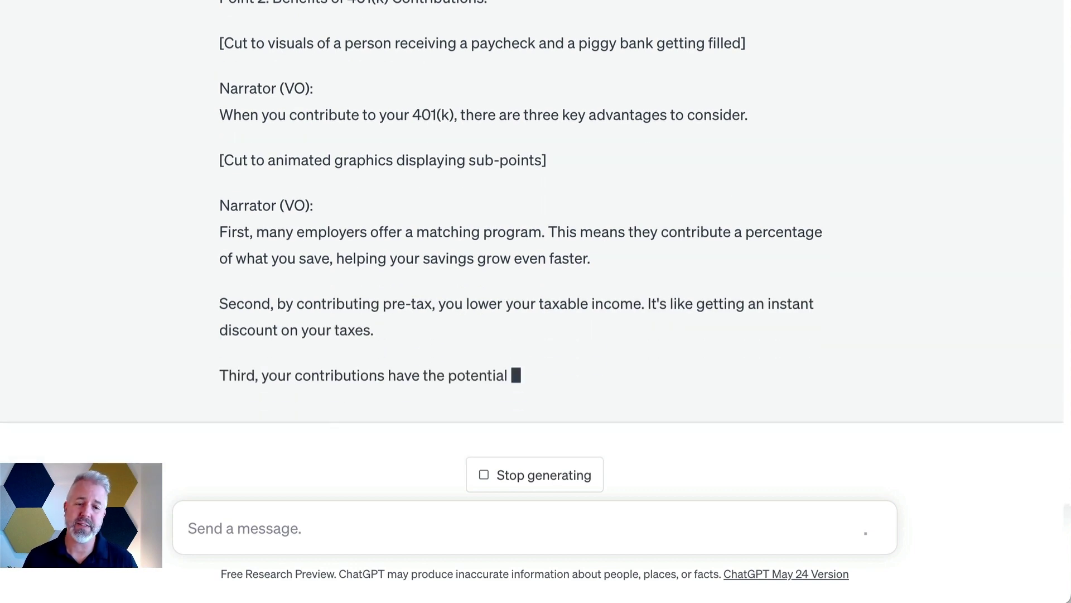
Send the follow-up prompt "Include a rich analogy." for the video script
type("Include a rich analogy.")
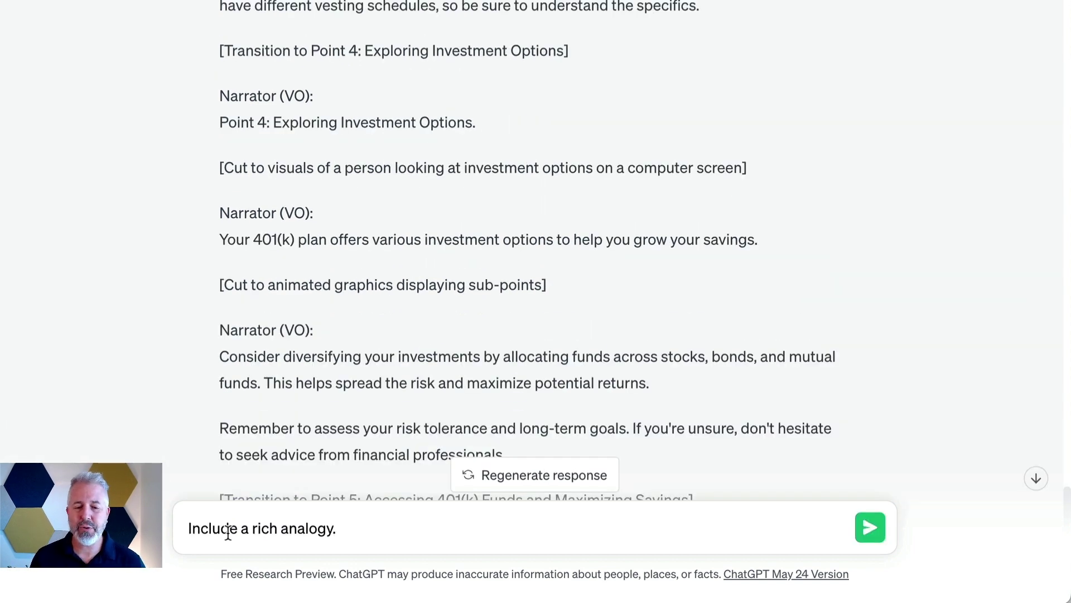
scroll(305, 400, "down", 5)
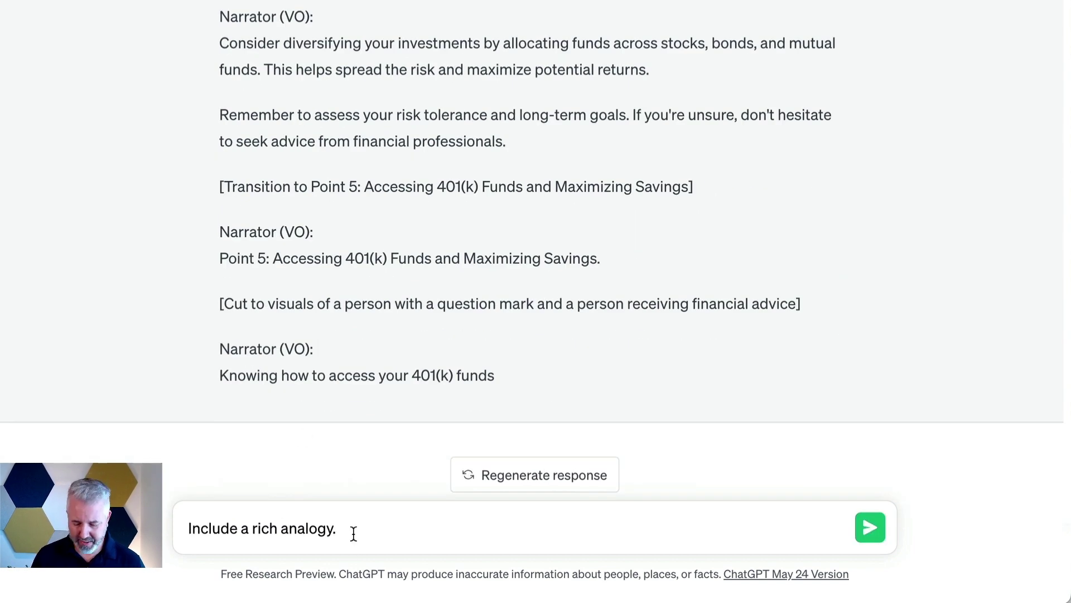
key("Return")
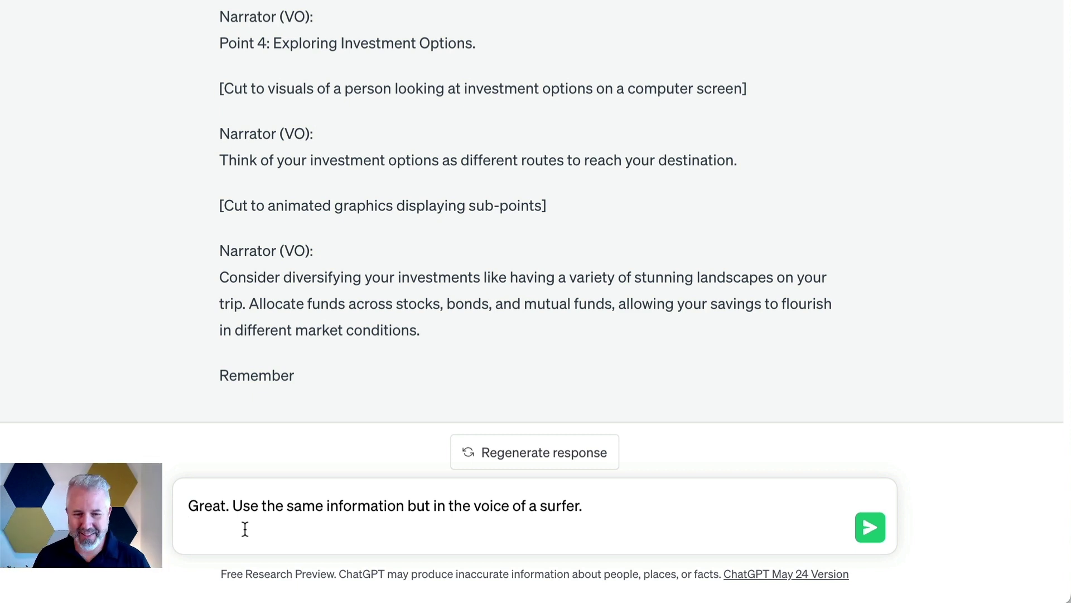
Request the same information in the voice of a surfer, and stop the response partway through generation
key("Return")
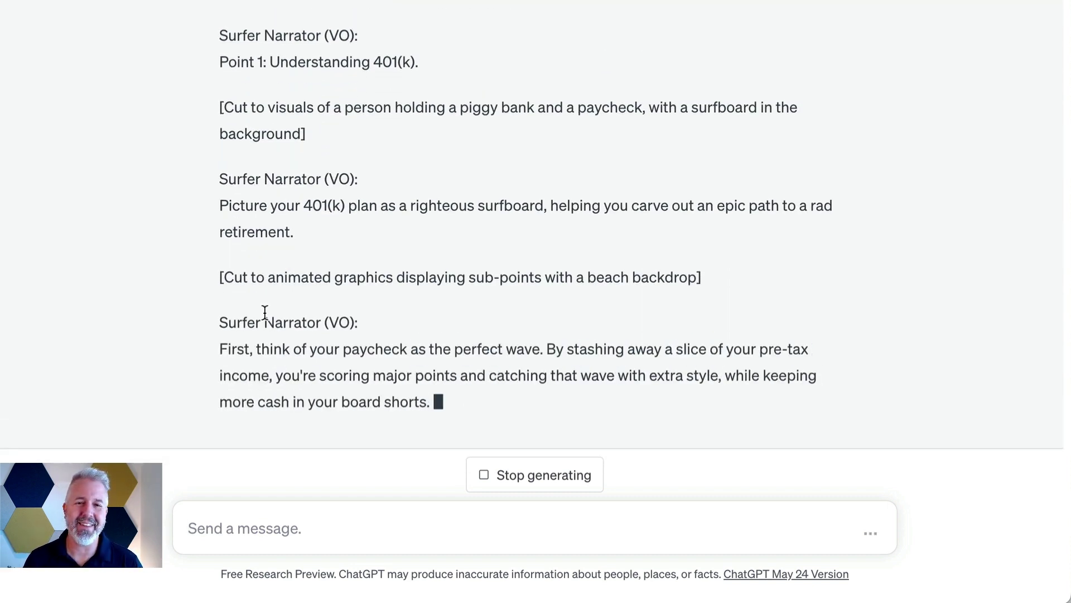
left_click(521, 479)
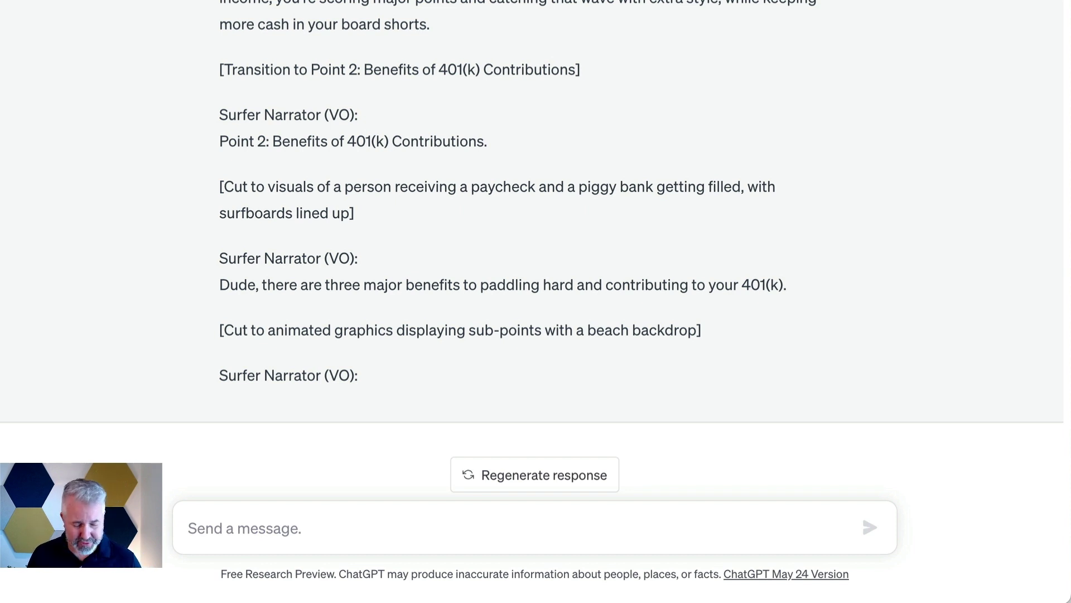
Ask for the surfer script in Spanish with the prompt "Now create this script in Spanish."
left_click(221, 525)
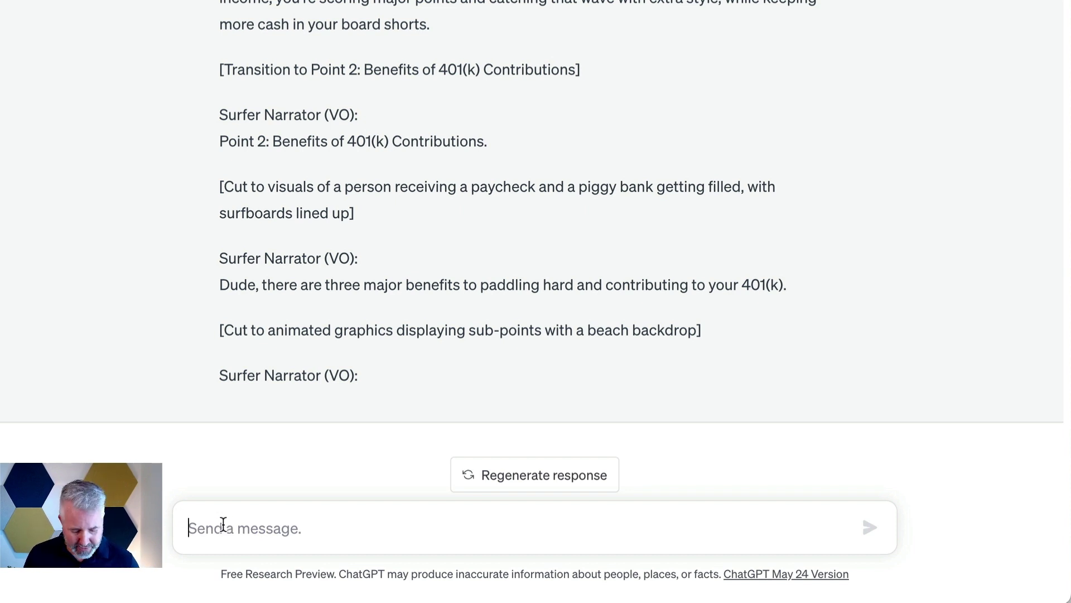
type("Now create this script in Spanish.")
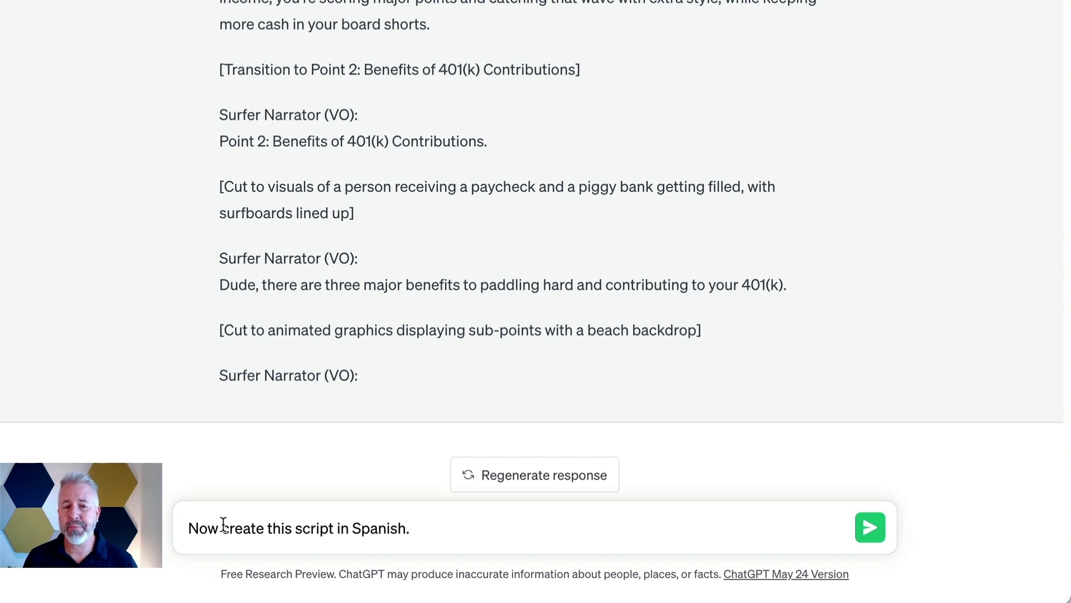
key("Return")
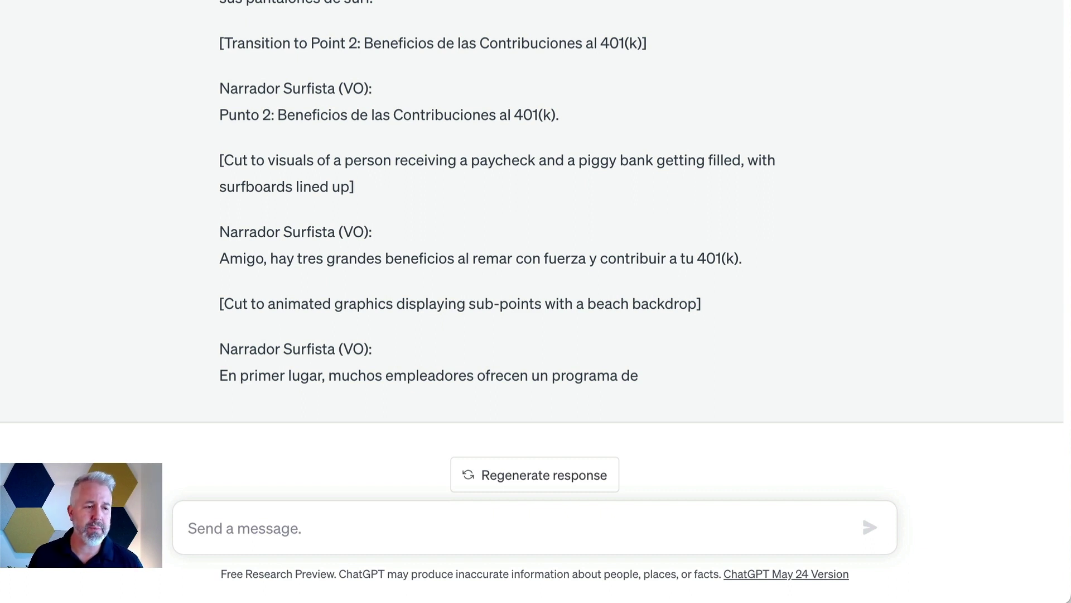
Return to English and request phrase and simple visual ideas for an animated video with only on-screen words and visuals, no narration
left_click(219, 526)
type("Let’s go back to English. This video will be animated and include only words and visuals on the screen. No narration. Suggest ideas for phrases and simple visuals that may appear in the video.")
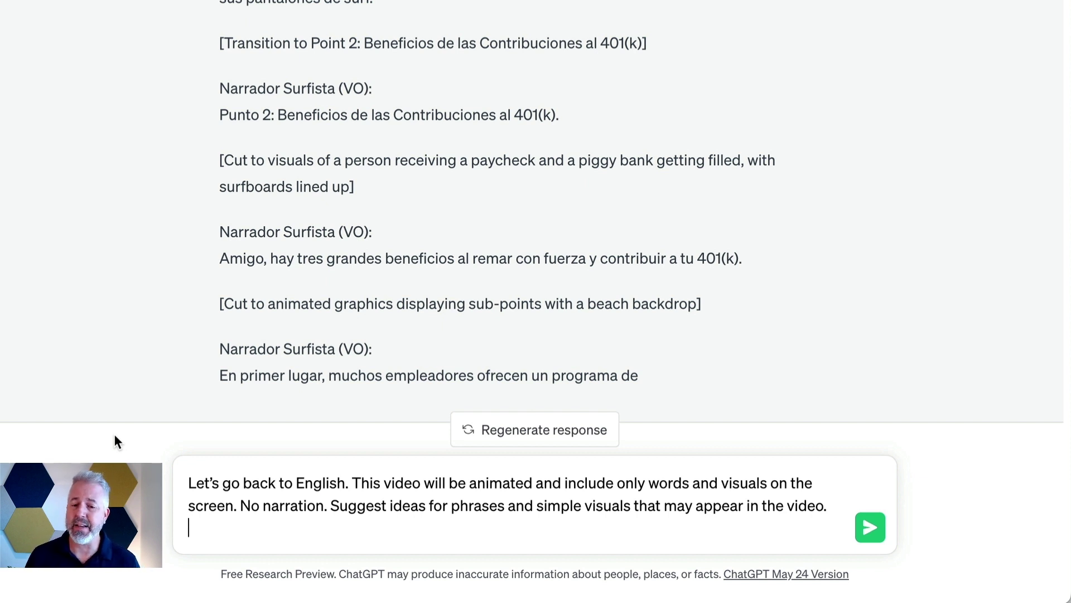
key("Return")
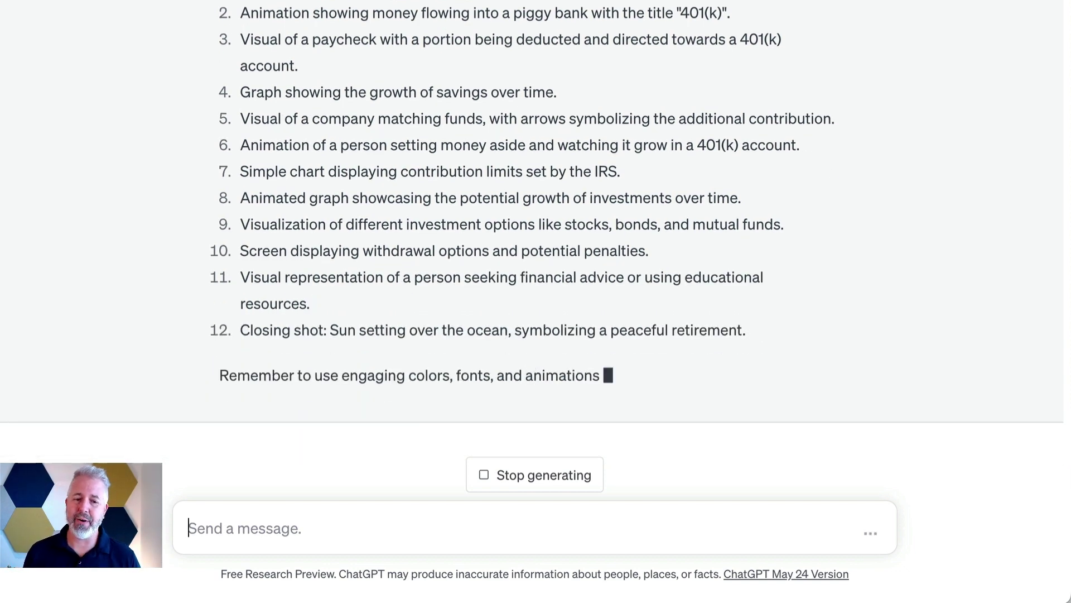
Go back to the video script and request three new versions for a five year old, a 15 year old and a 50 year old
scroll(322, 211, "up", 1)
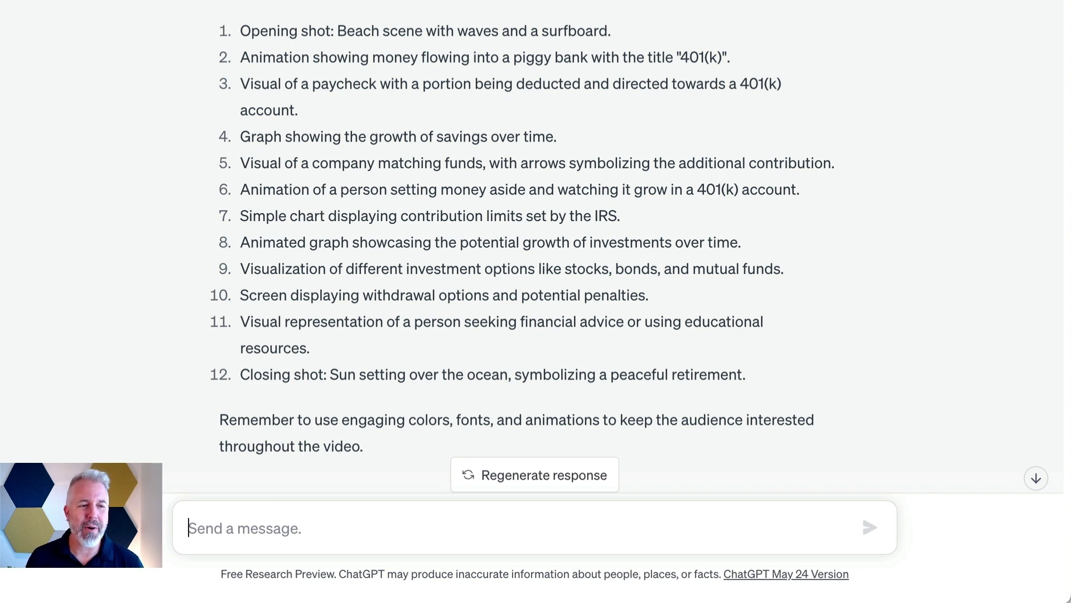
type("Let's go back to the video script. I’d like three new scripts, but for different audiences: a five year old, a 15 year old, and a 50 year old.")
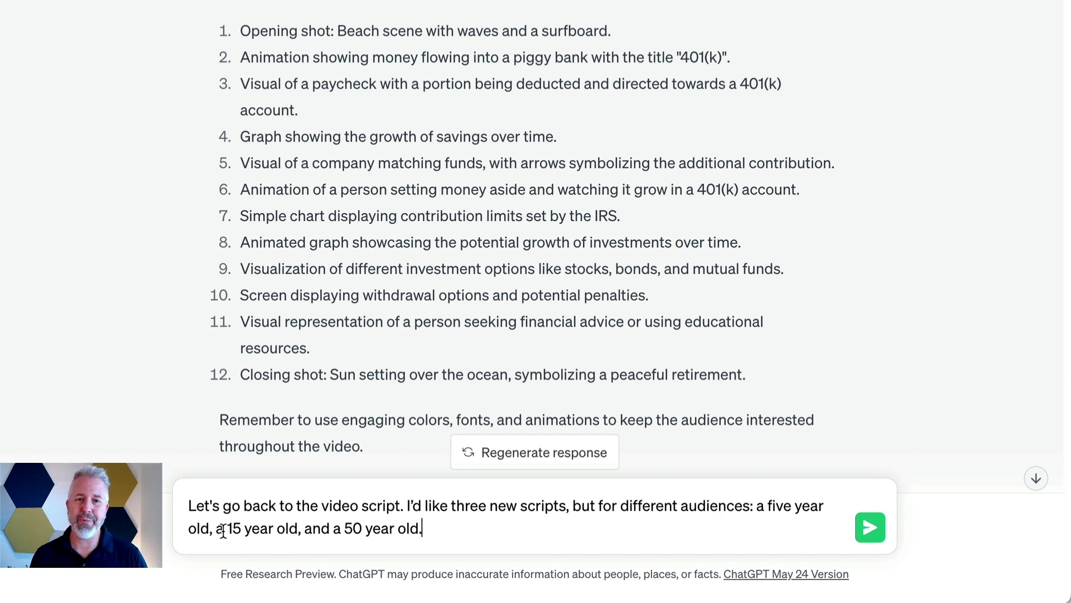
key("Return")
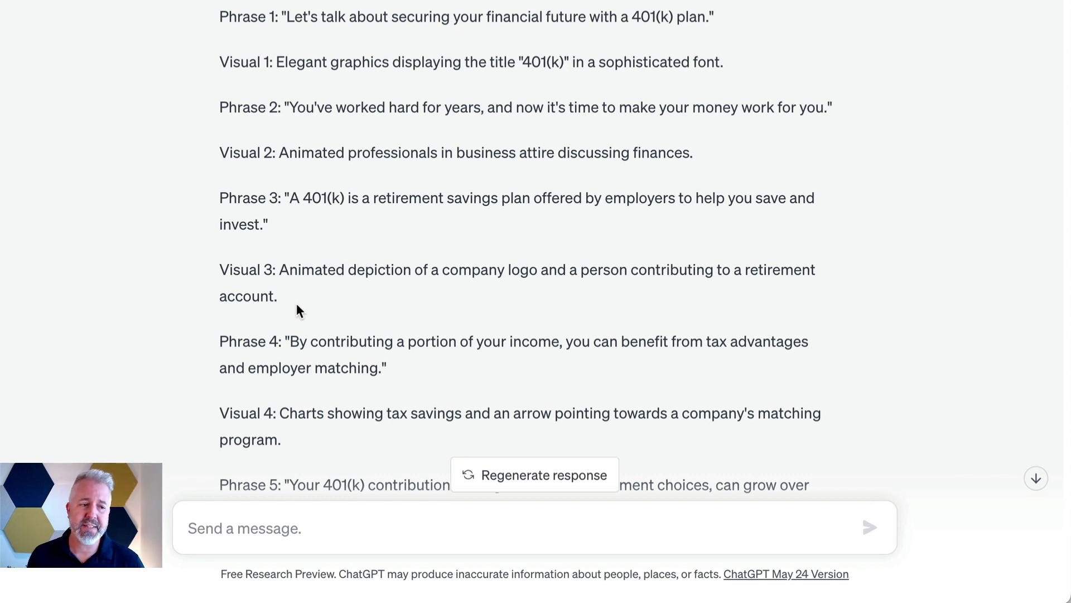
Request a first-person short story from the original script about a 45-year-old programmer, not good with money, deciding whether to contribute to his 401k
scroll(296, 303, "down", 4)
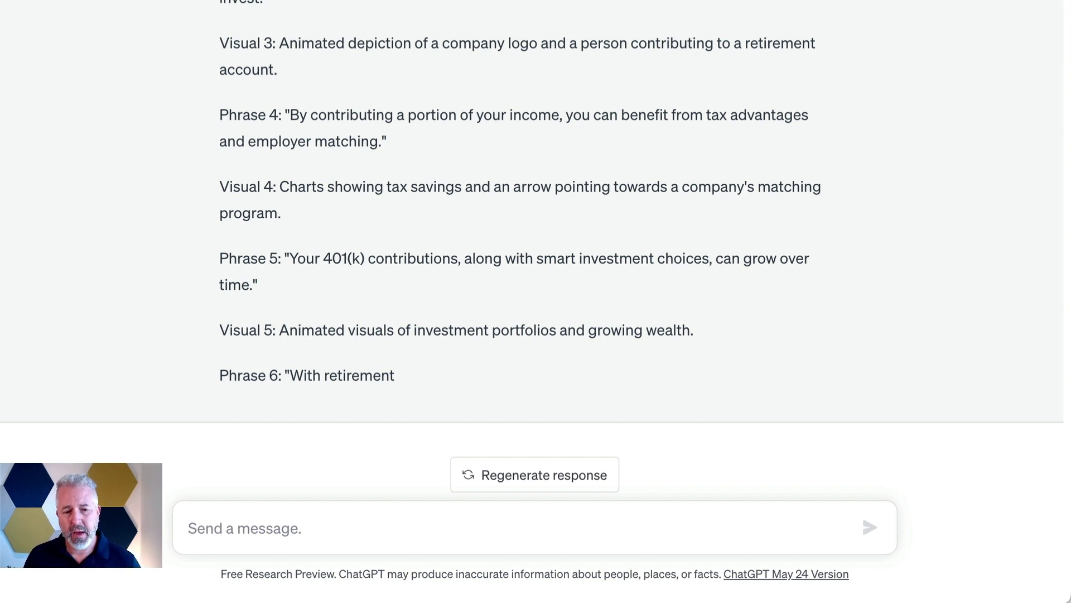
type("Using the  original video script. Create a short story, told from the first person perspective. The person is named Tom and he is a 45 year old computer programmer who is not good with money. He is trying to decide to whether or not to contribute to his 401k.")
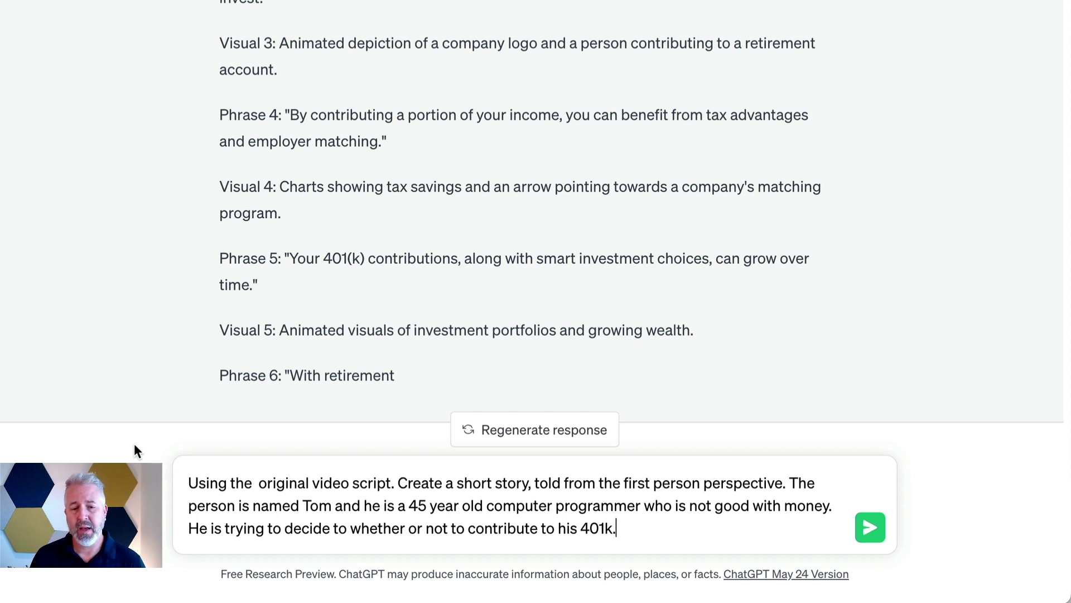
left_click(871, 528)
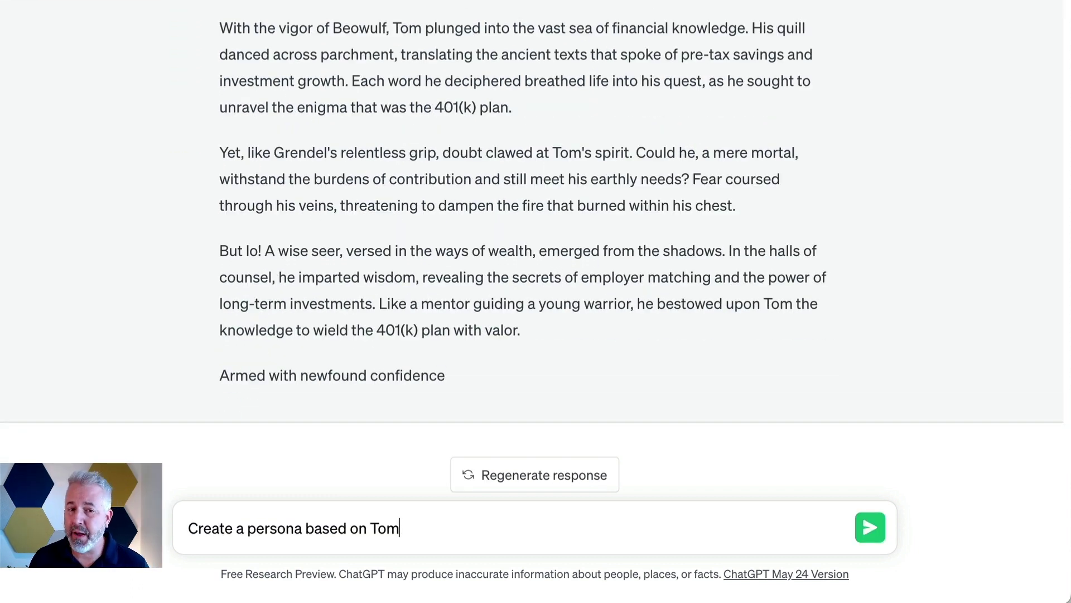
Request a persona based on the short story's main character and read through the description
key("Return")
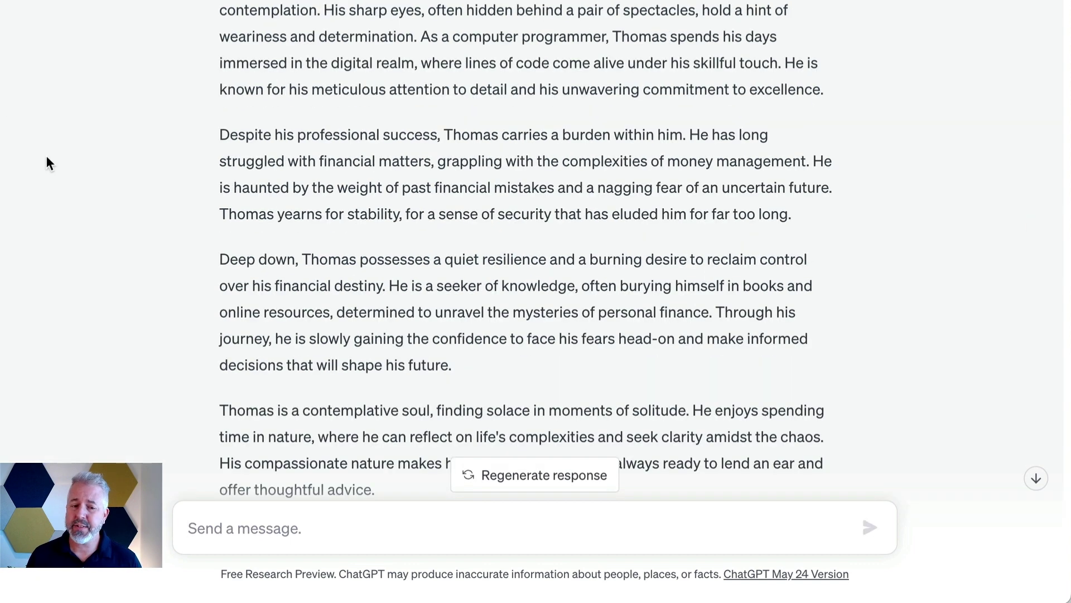
scroll(279, 342, "down", 4)
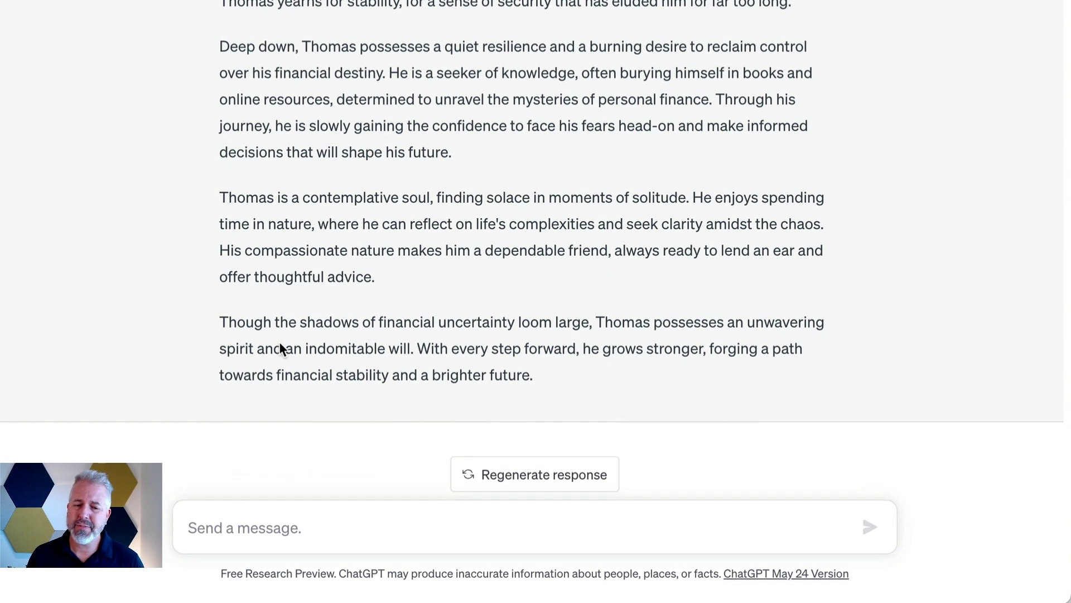
Ask about the main character's co-workers and what questions they may have about 401(k) policy
left_click(238, 526)
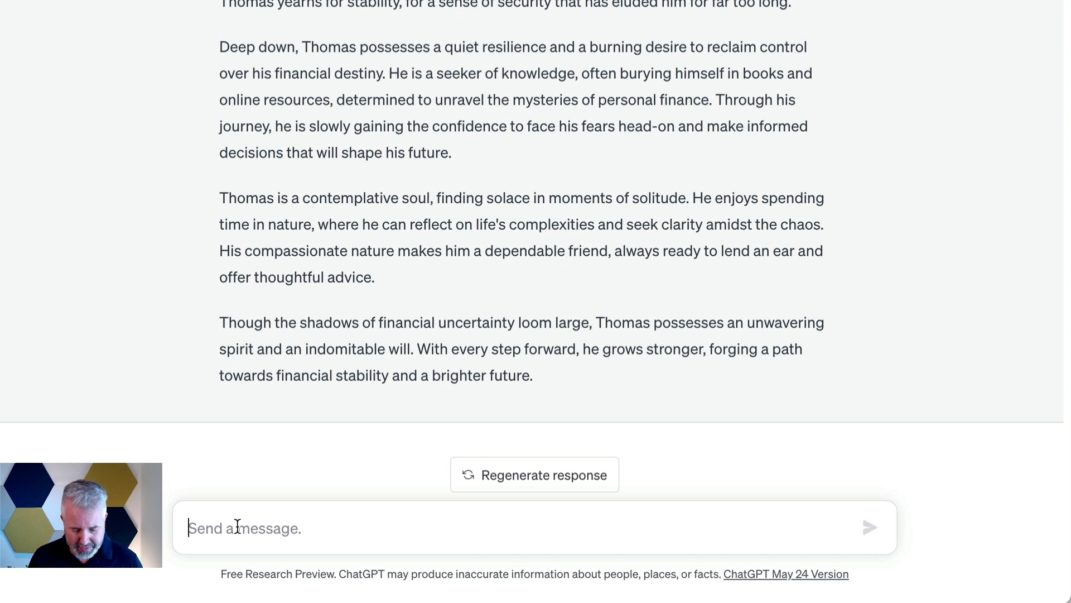
type("Tell me about Tom’s co-workers what questions they may have about 401(k) policy")
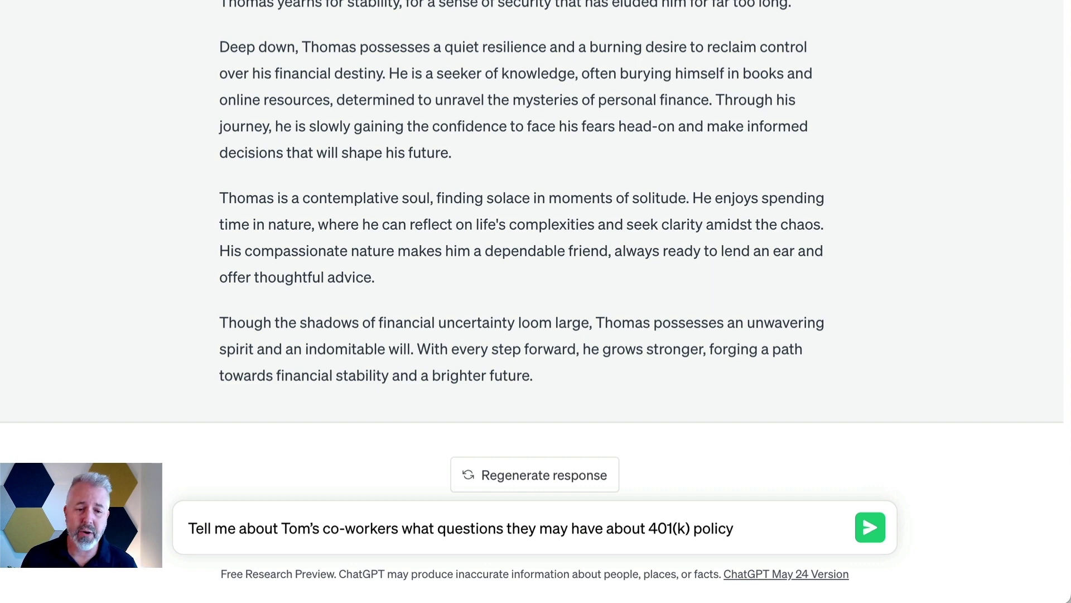
key("Return")
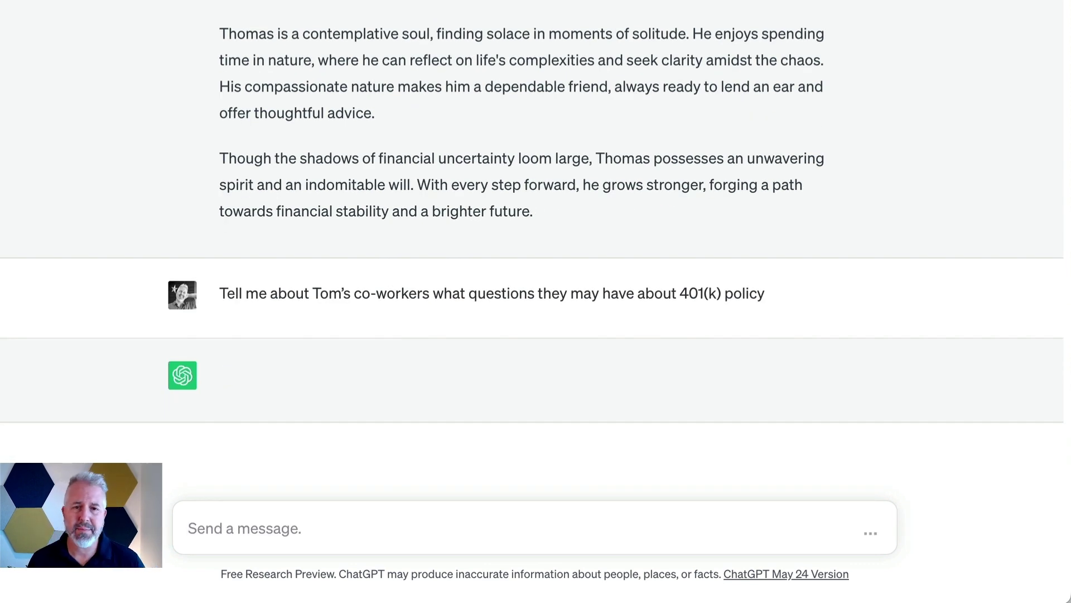
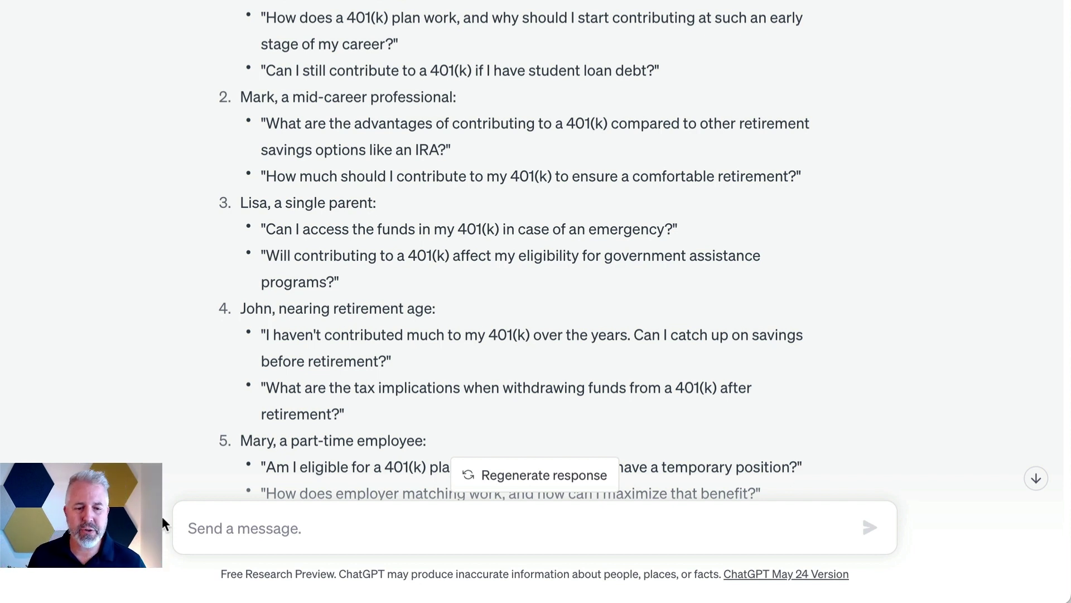
Request ideas for making the most of the video "401(k) Explained", including how to share it and ensure that it is viewed
left_click(216, 528)
type("Provide ideas for making the most of the video \"401(k) Explained\", including how to share it and ensure that it is viewed.")
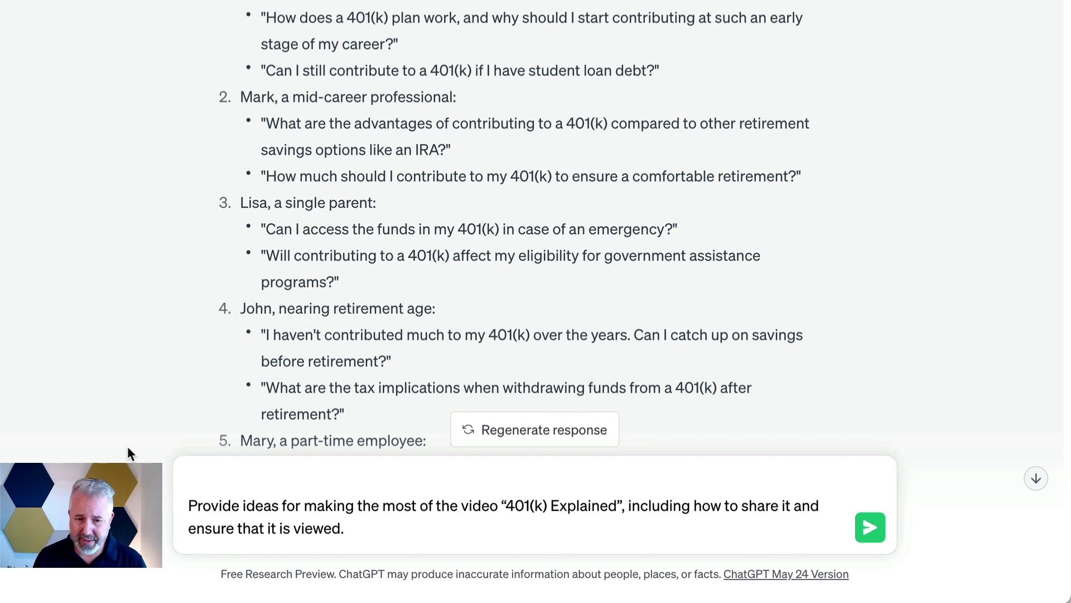
key("Return")
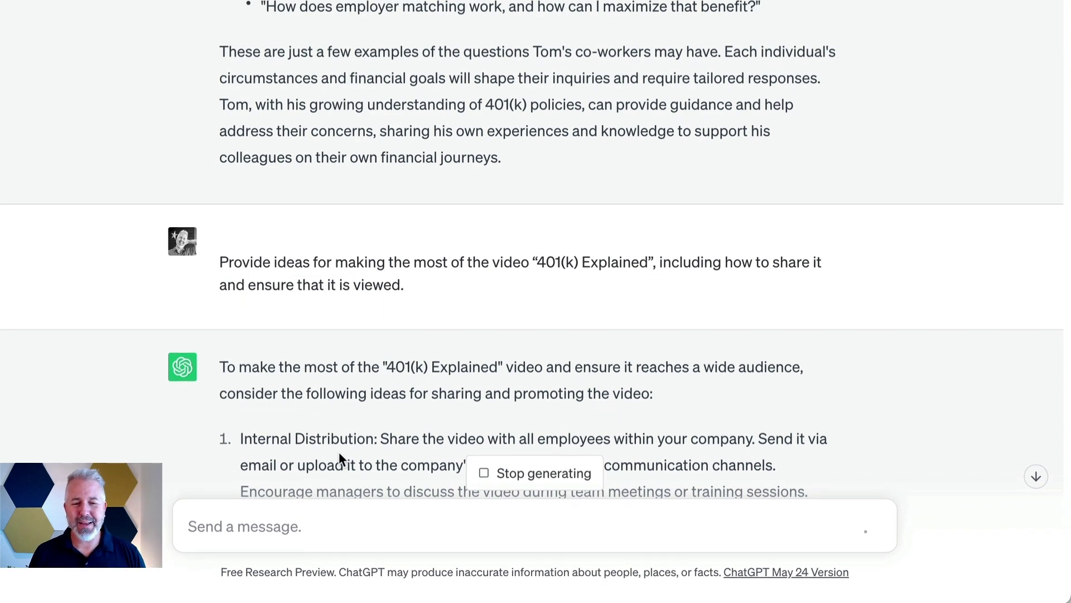
Review the sharing ideas and send the prompt "List 10 catchy and fun titles for this video"
scroll(263, 417, "down", 10)
scroll(263, 424, "up", 2)
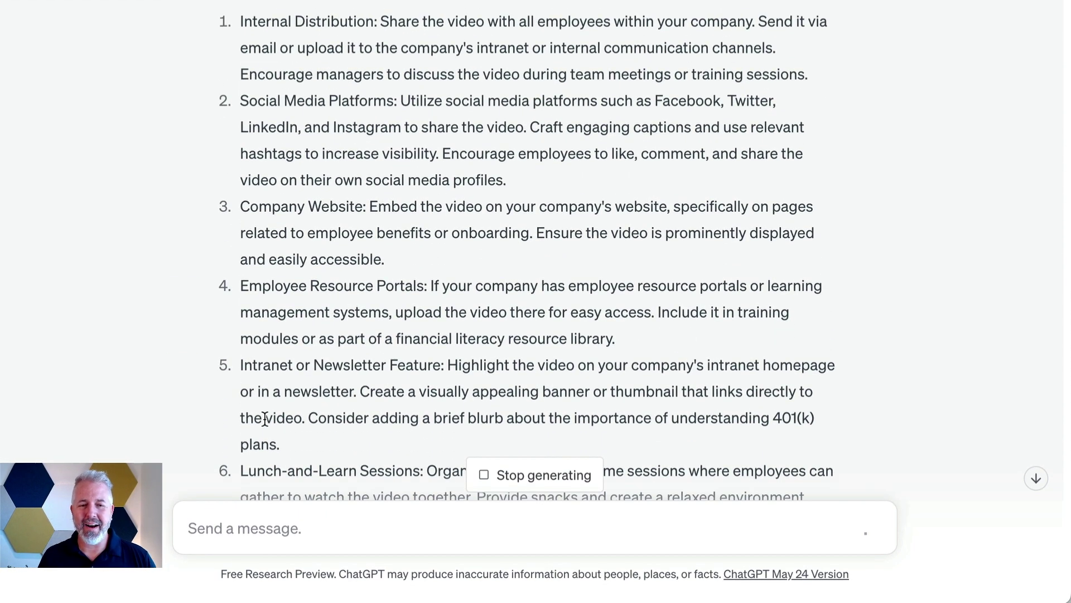
scroll(265, 418, "down", 1)
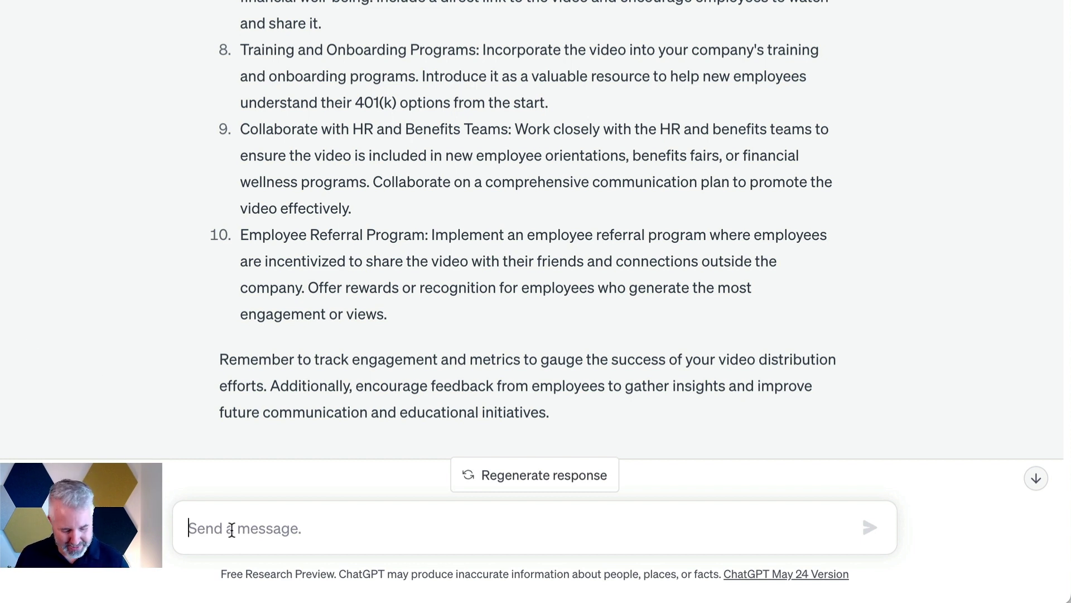
type("List 10 catchy and fun titles for this video")
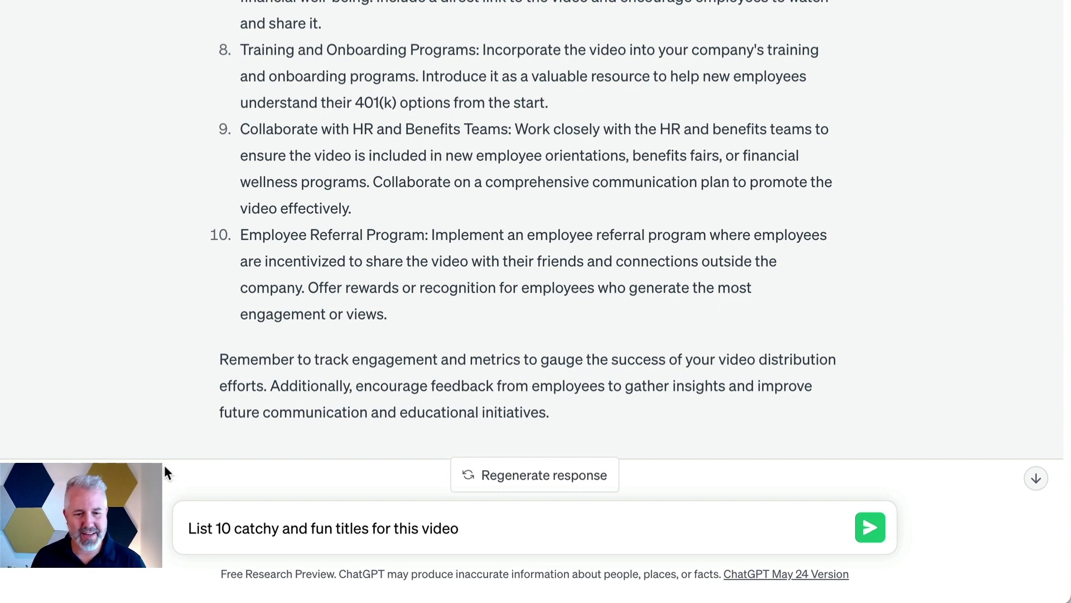
key("Return")
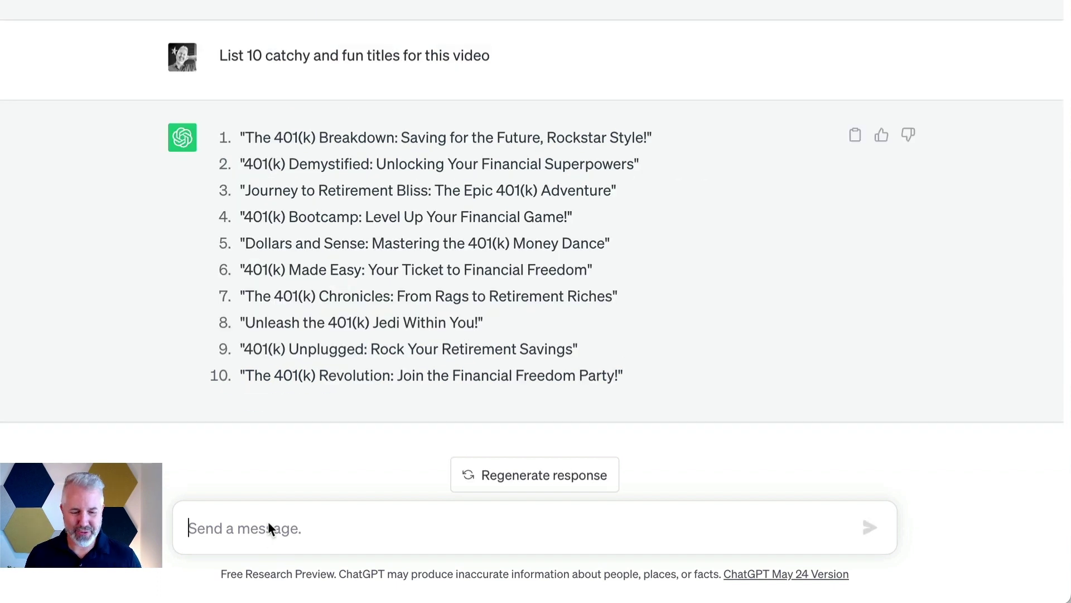
Request further video titles with the follow-up prompt "10 more but funny"
type("10 more but funny")
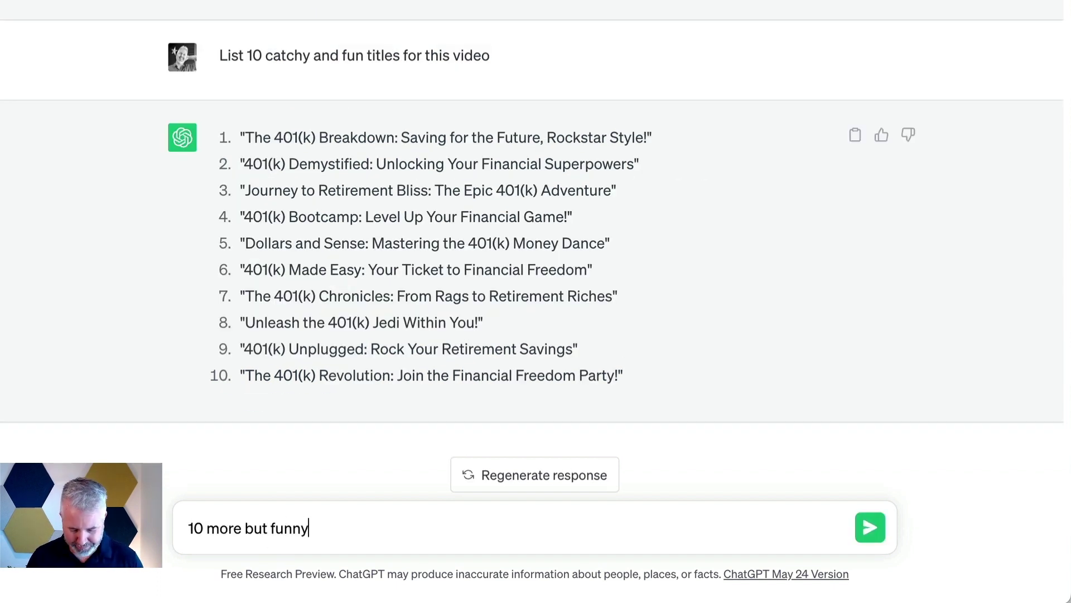
key("Return")
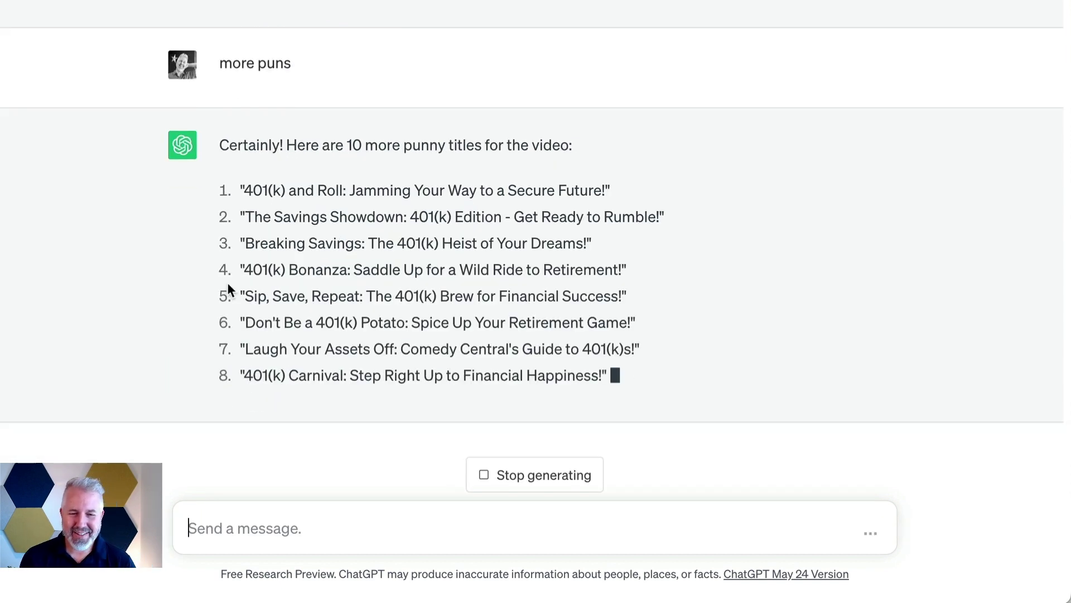